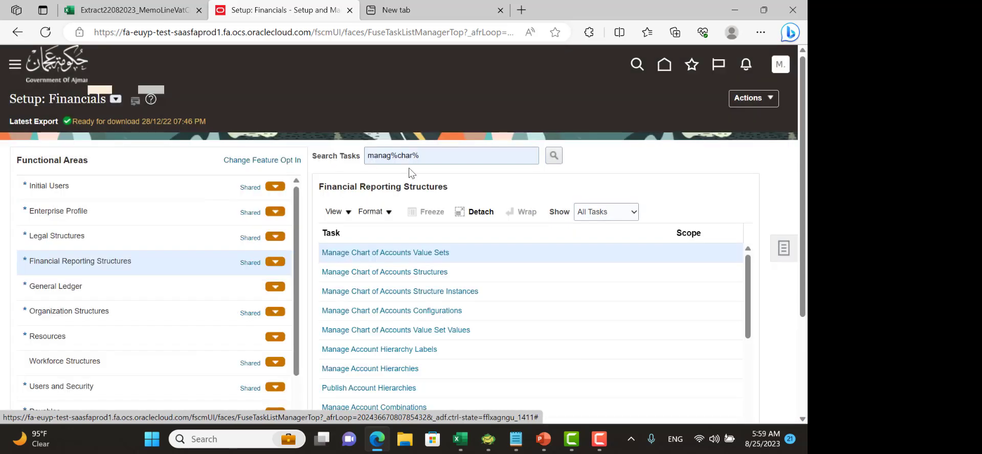
- Open the Manage Chart of Accounts Value Sets task and start creating a new value set
{"action": "left_click", "coordinate": [415, 258]}
{"action": "scroll", "coordinate": [228, 225], "scroll_direction": "down", "scroll_amount": 2}
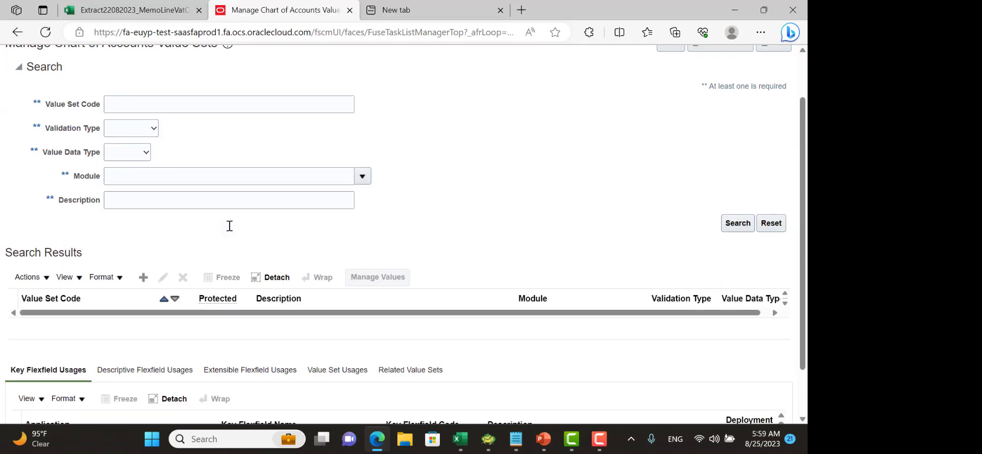
{"action": "scroll", "coordinate": [146, 161], "scroll_direction": "up", "scroll_amount": 2}
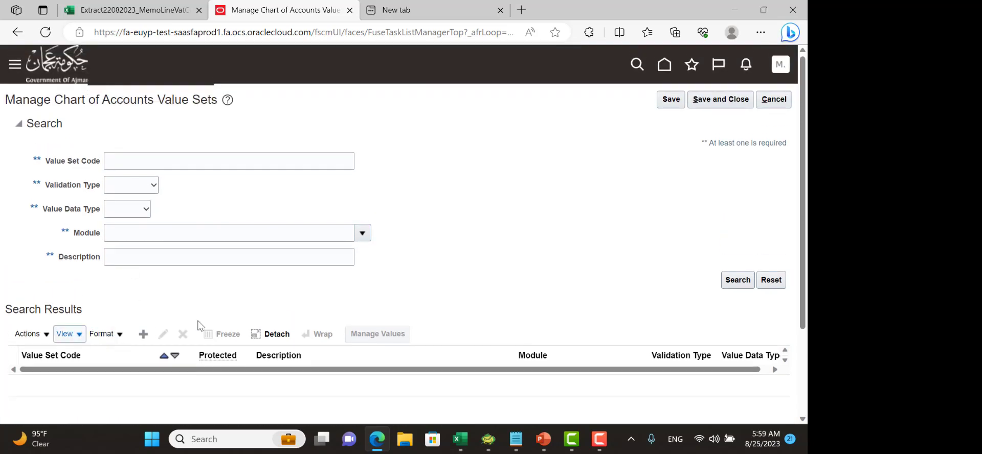
{"action": "left_click", "coordinate": [143, 333]}
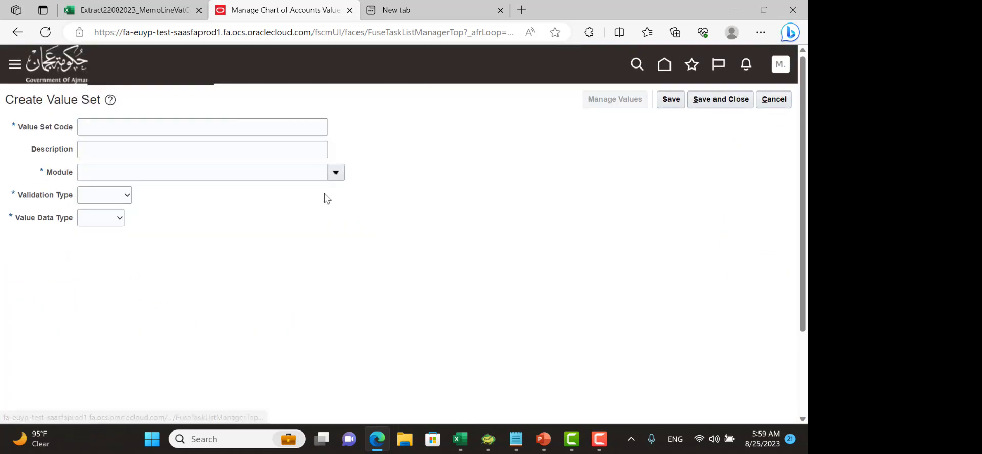
- Enter "xx company" as both the code and the description of the new value set
{"action": "left_click", "coordinate": [152, 135]}
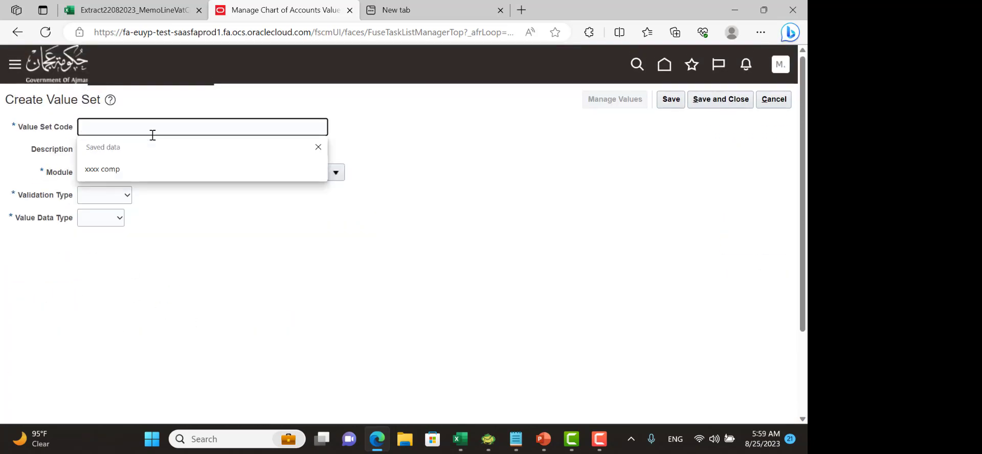
{"action": "type", "text": "xx "}
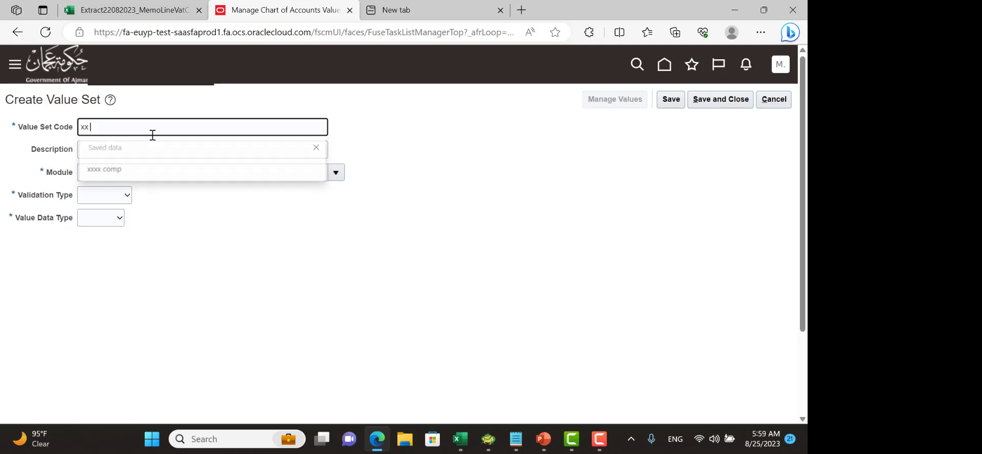
{"action": "type", "text": "compan"}
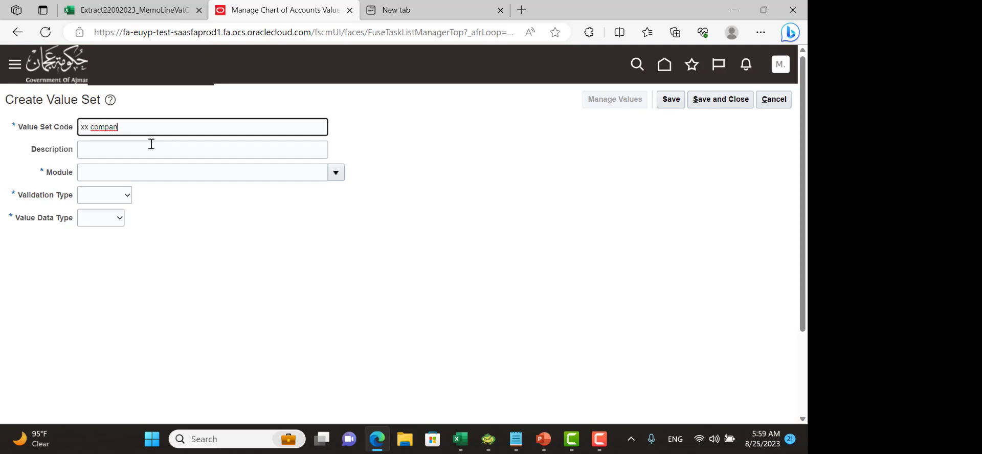
{"action": "left_click", "coordinate": [147, 149]}
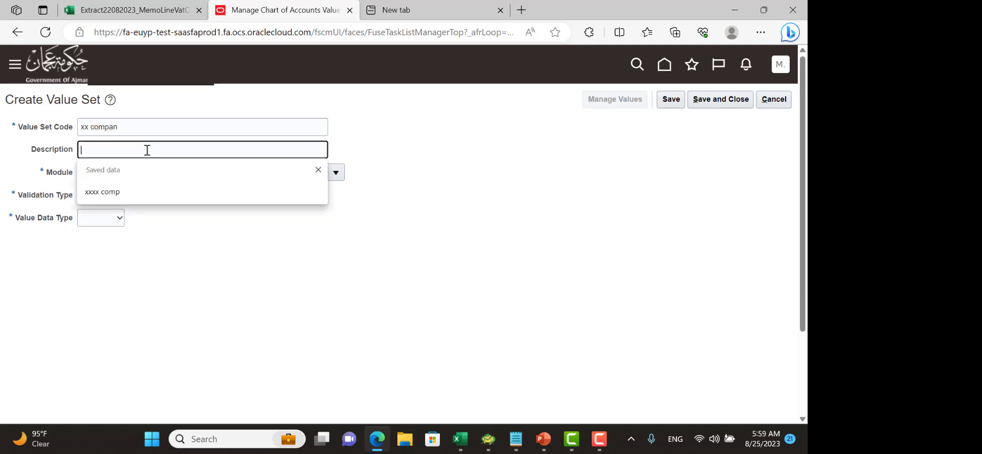
{"action": "left_click", "coordinate": [136, 125]}
{"action": "type", "text": "y"}
{"action": "key", "text": "ctrl+a"}
{"action": "key", "text": "ctrl+c"}
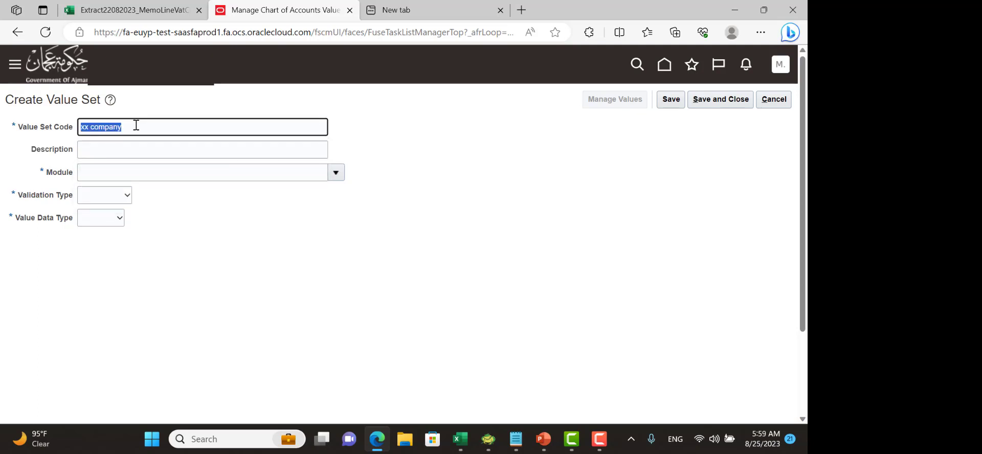
{"action": "left_click", "coordinate": [114, 151]}
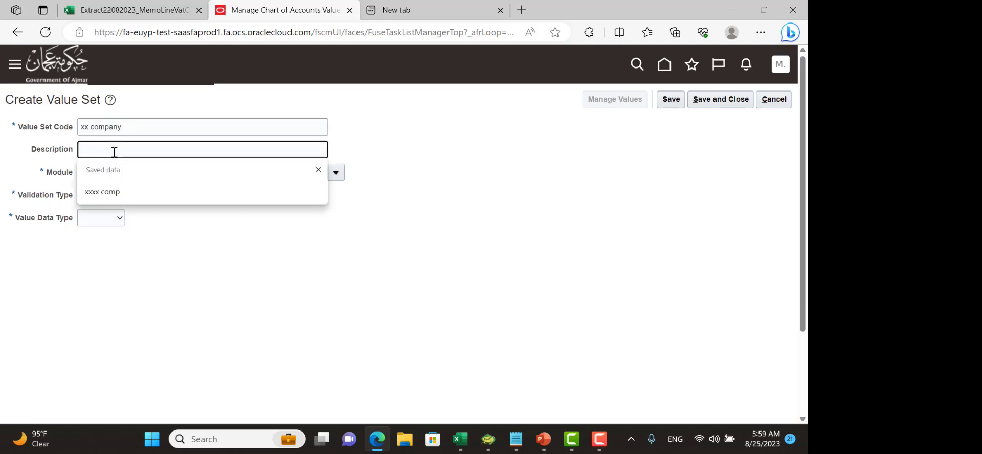
{"action": "key", "text": "ctrl+v"}
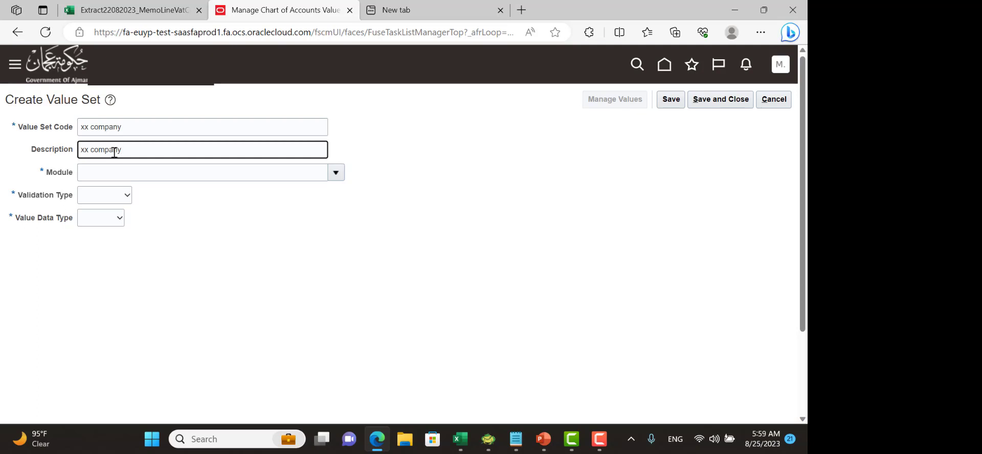
- Assign the value set to the General Ledger module with Independent validation and the Character data type
{"action": "left_click", "coordinate": [335, 173]}
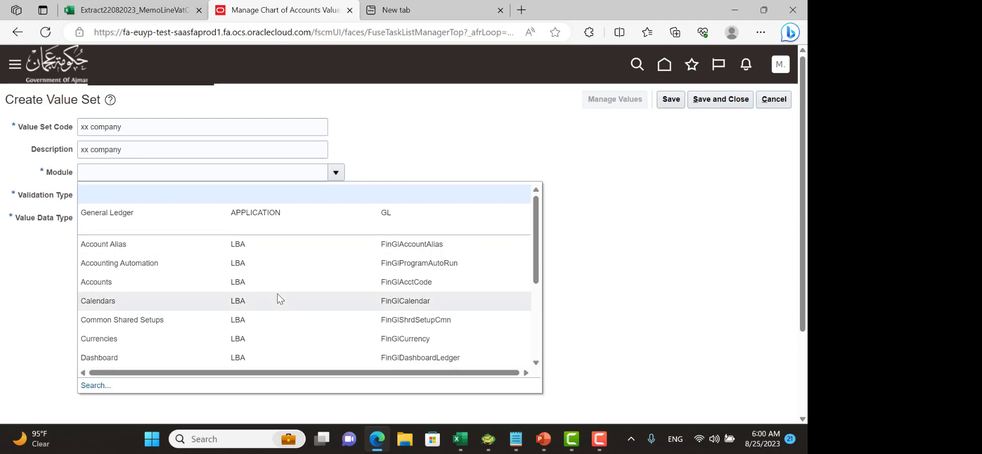
{"action": "left_click", "coordinate": [221, 213]}
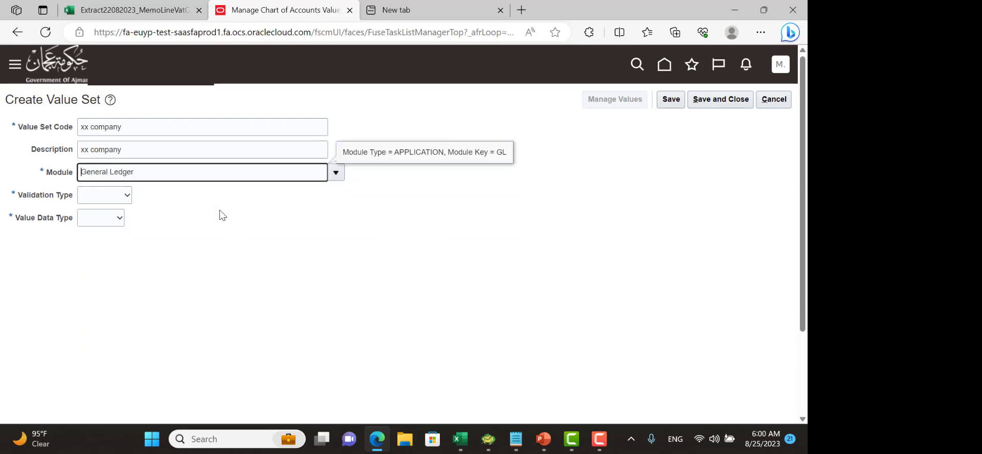
{"action": "left_click", "coordinate": [125, 196]}
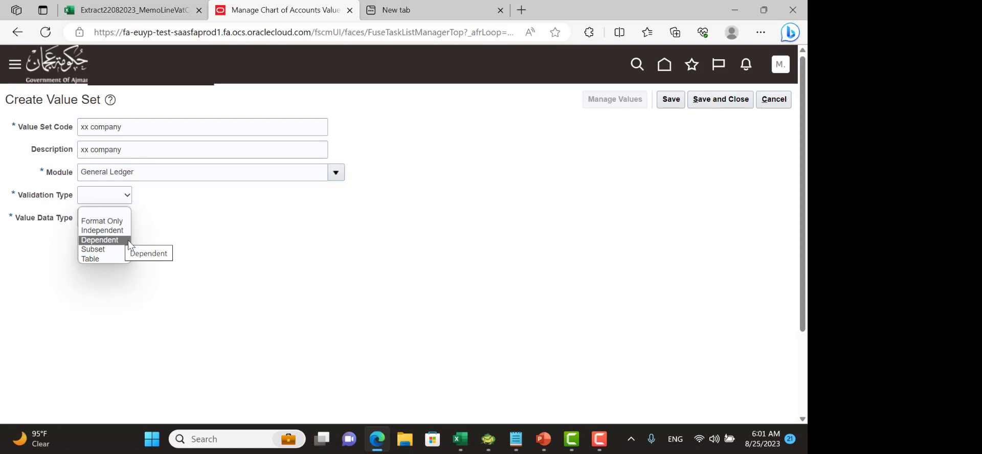
{"action": "left_click", "coordinate": [117, 229]}
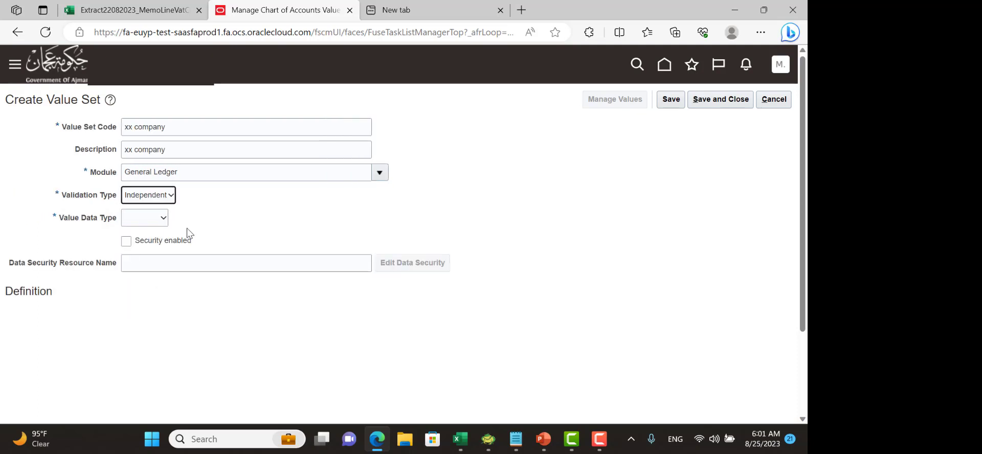
{"action": "left_click", "coordinate": [139, 220]}
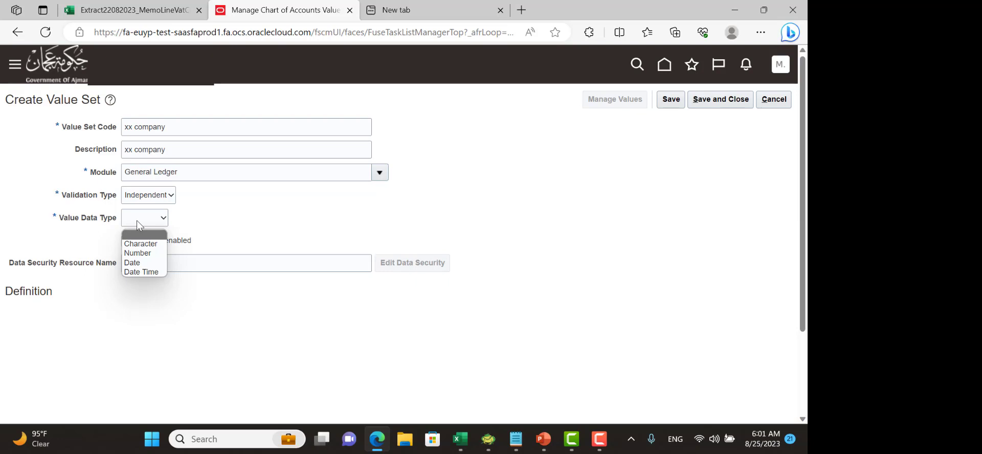
{"action": "left_click", "coordinate": [140, 244]}
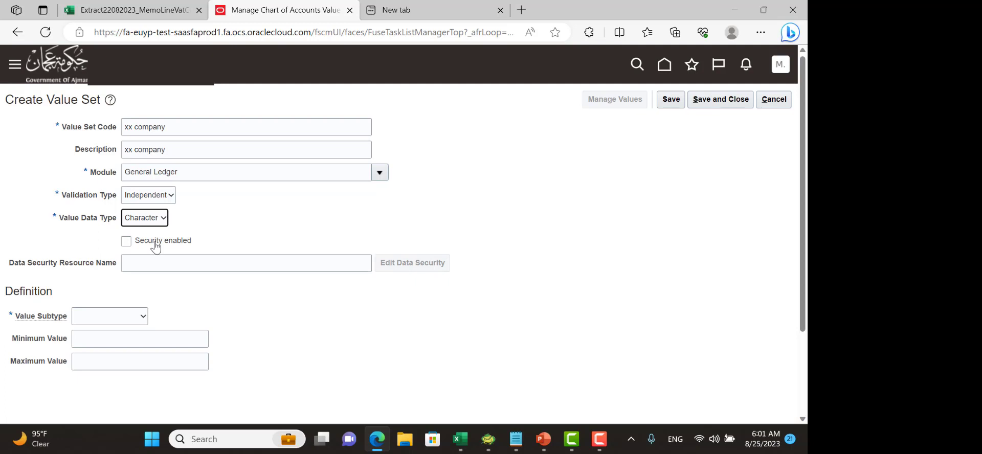
- Define the value set's subtype as Text with a maximum length of 3, and restrict it to uppercase only
{"action": "left_click", "coordinate": [117, 318]}
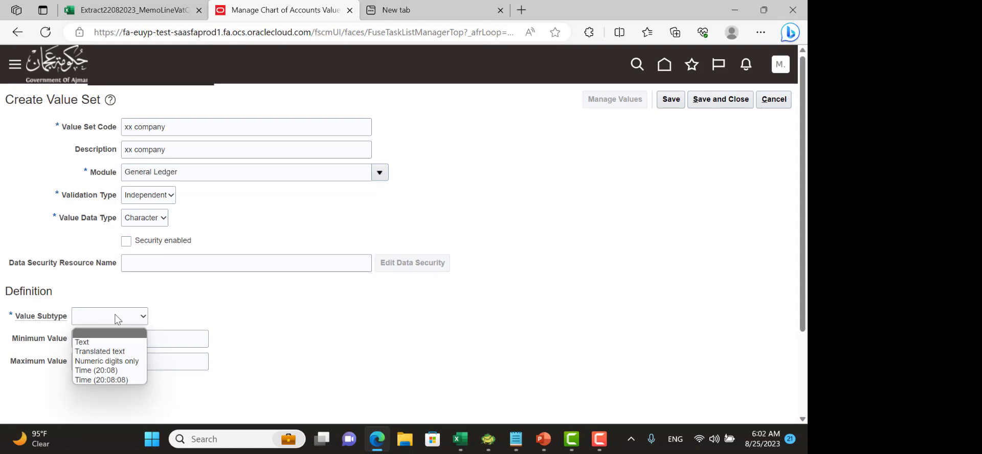
{"action": "left_click", "coordinate": [107, 346]}
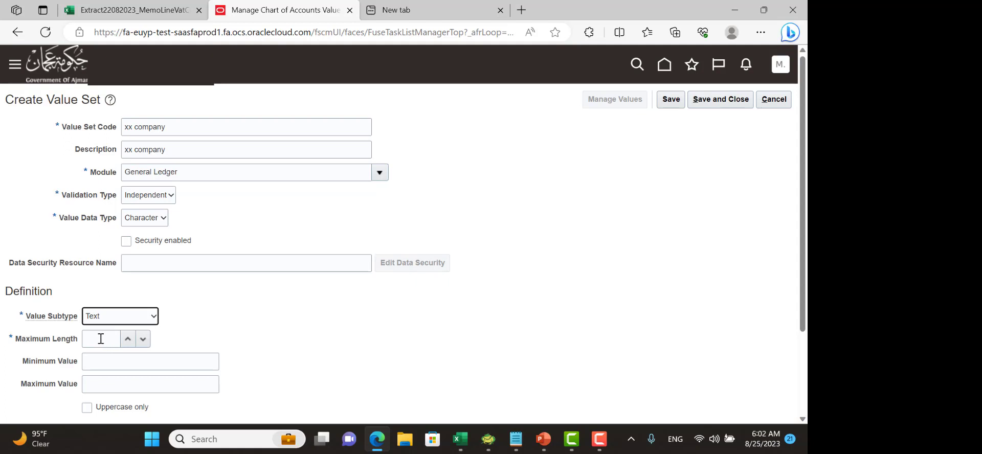
{"action": "left_click", "coordinate": [101, 338]}
{"action": "type", "text": "3"}
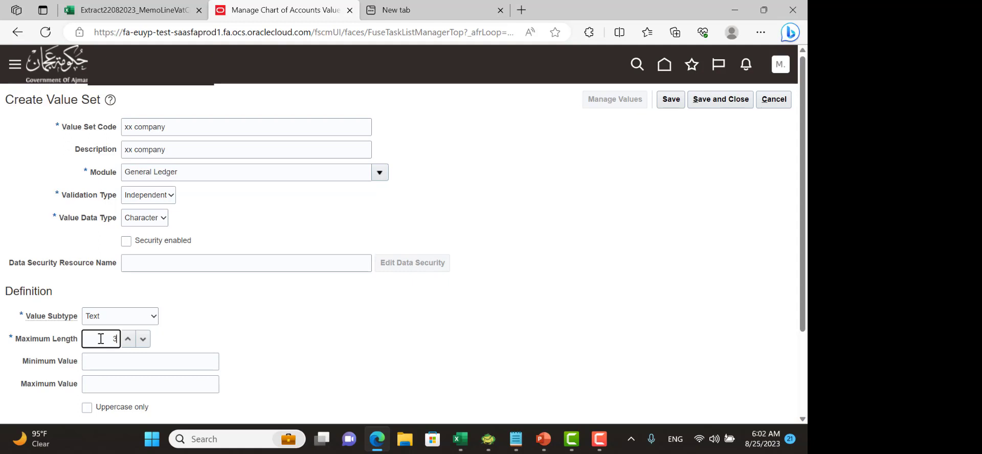
{"action": "left_click", "coordinate": [116, 362]}
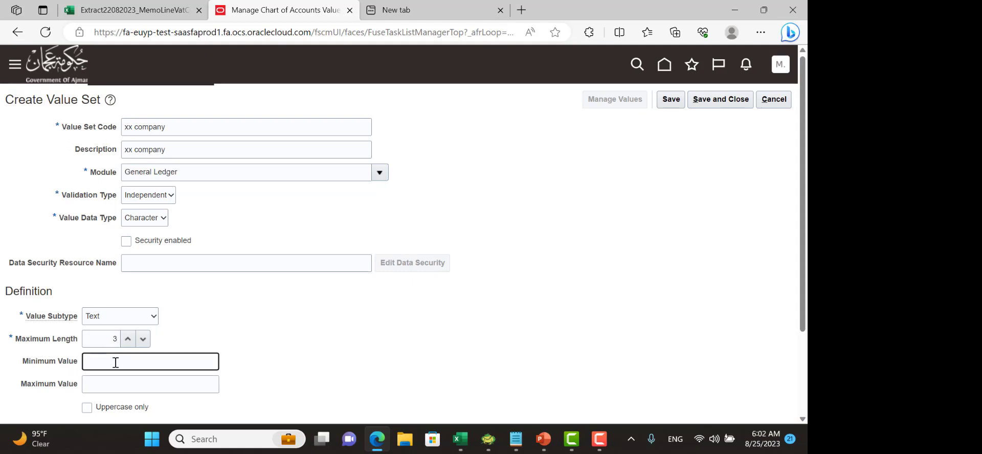
{"action": "left_click", "coordinate": [115, 387]}
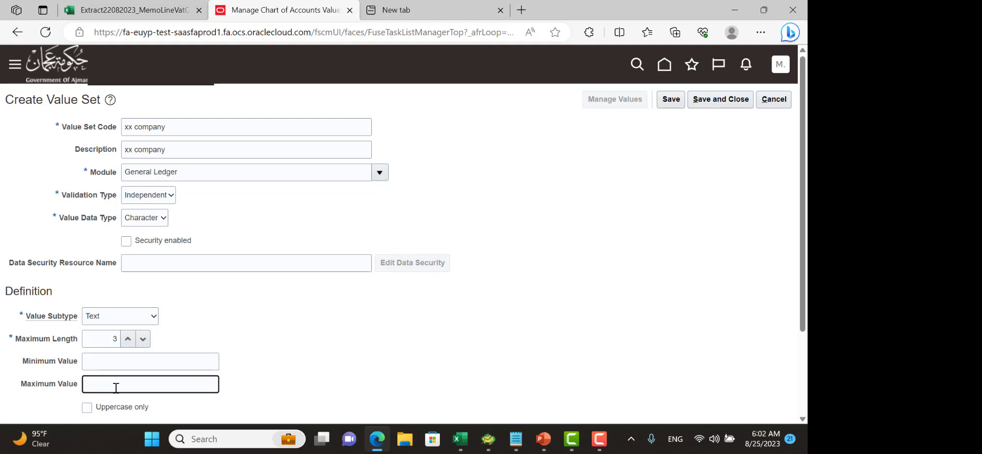
{"action": "left_click", "coordinate": [109, 408]}
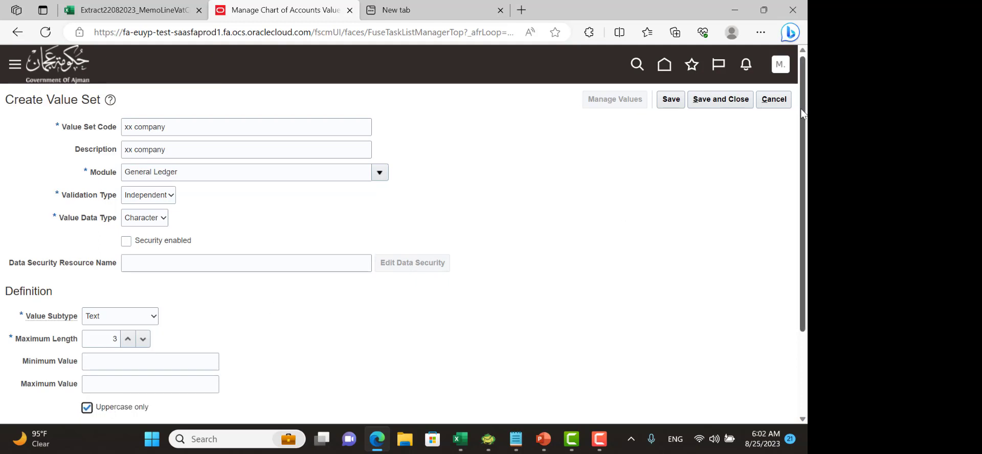
{"action": "scroll", "coordinate": [795, 137], "scroll_direction": "down", "scroll_amount": 2}
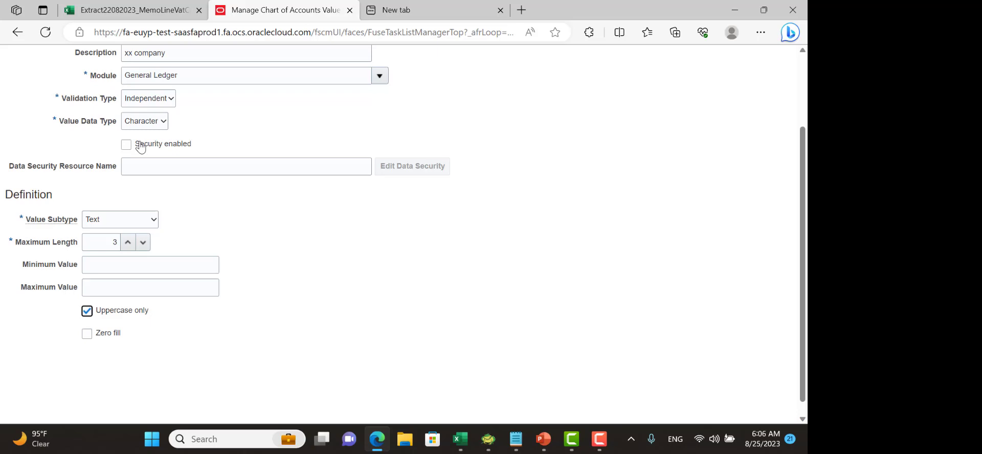
{"action": "key", "text": "alt+Tab"}
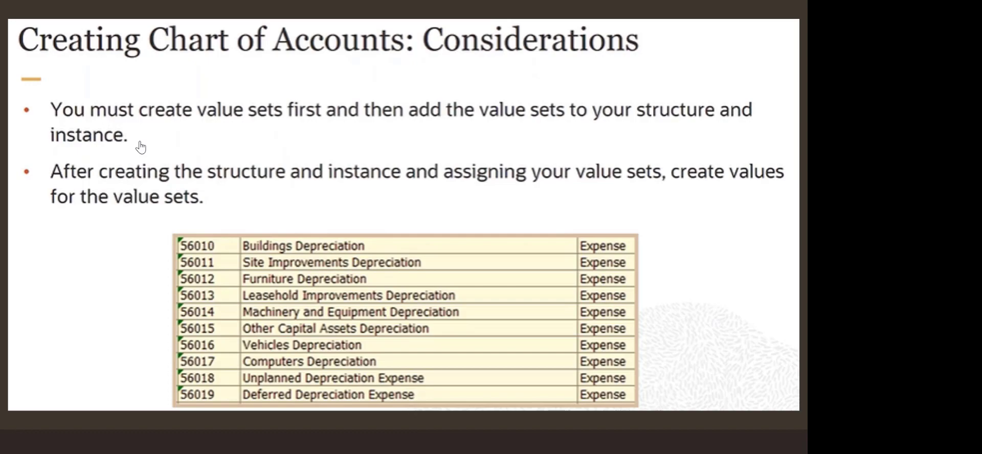
{"action": "key", "text": "Right"}
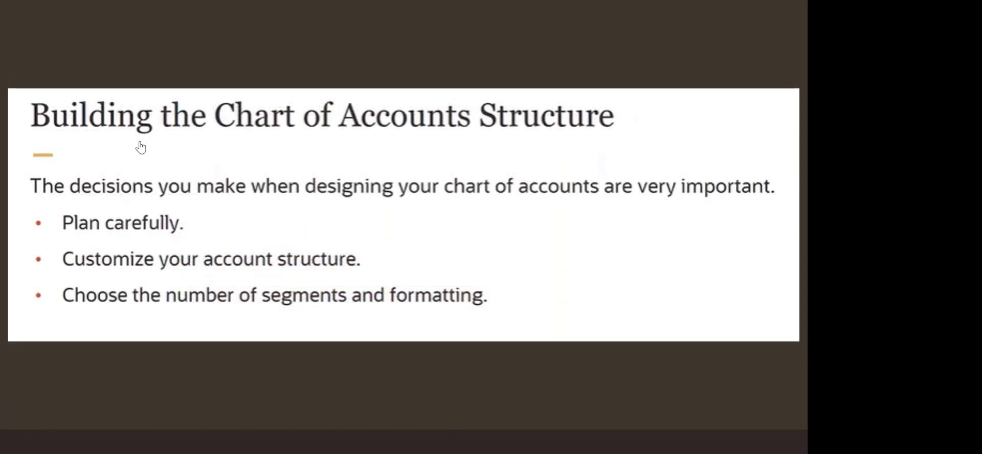
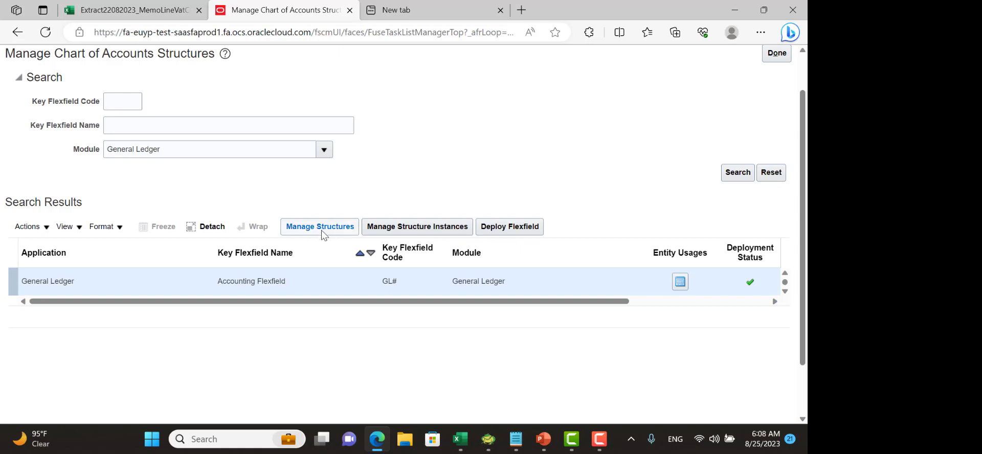
- Search the Accounting Flexfield's structures for code 00 and open the 00COA structure for editing
{"action": "left_click", "coordinate": [320, 229]}
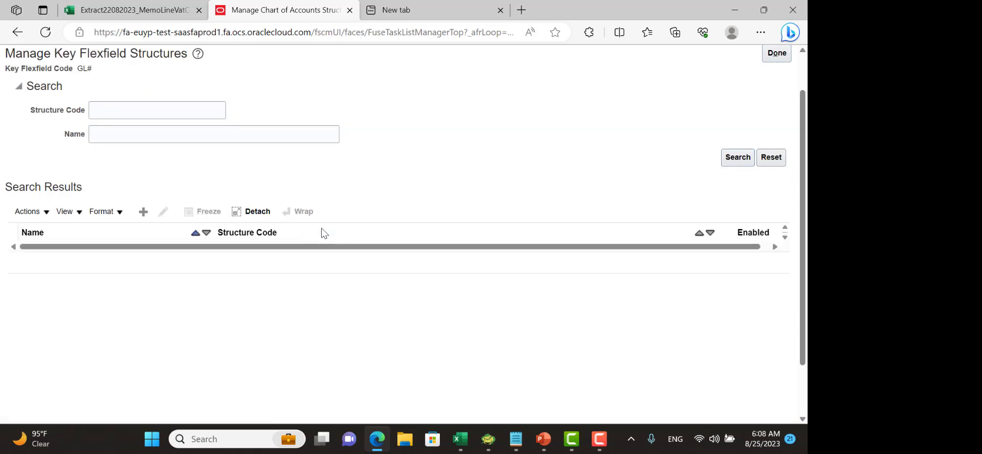
{"action": "left_click", "coordinate": [151, 108]}
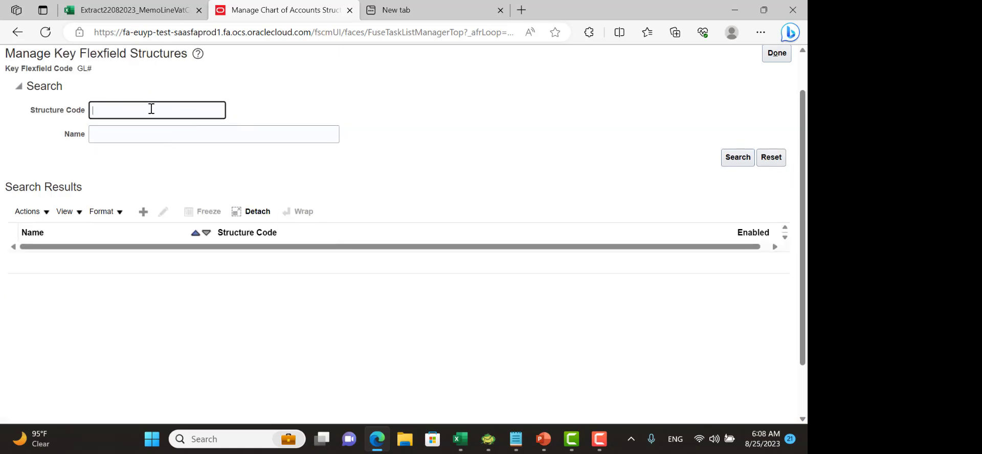
{"action": "type", "text": "00"}
{"action": "left_click", "coordinate": [746, 158]}
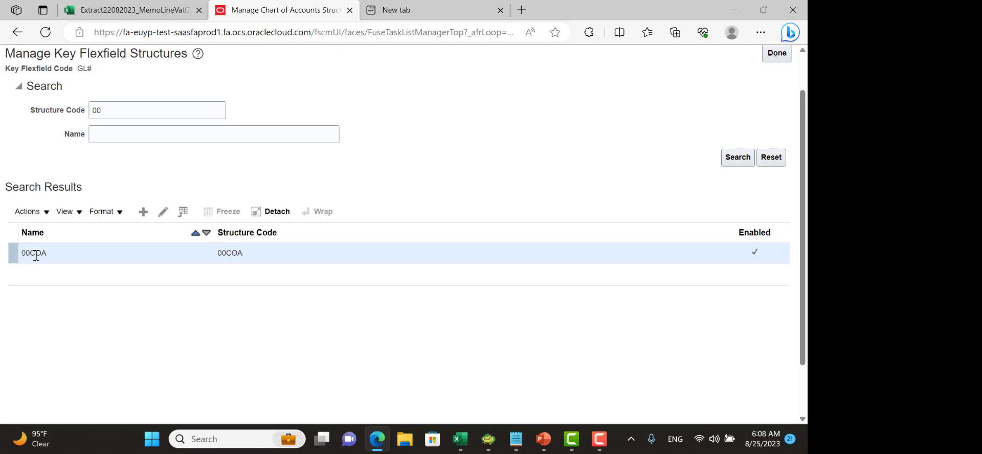
{"action": "left_click", "coordinate": [161, 215]}
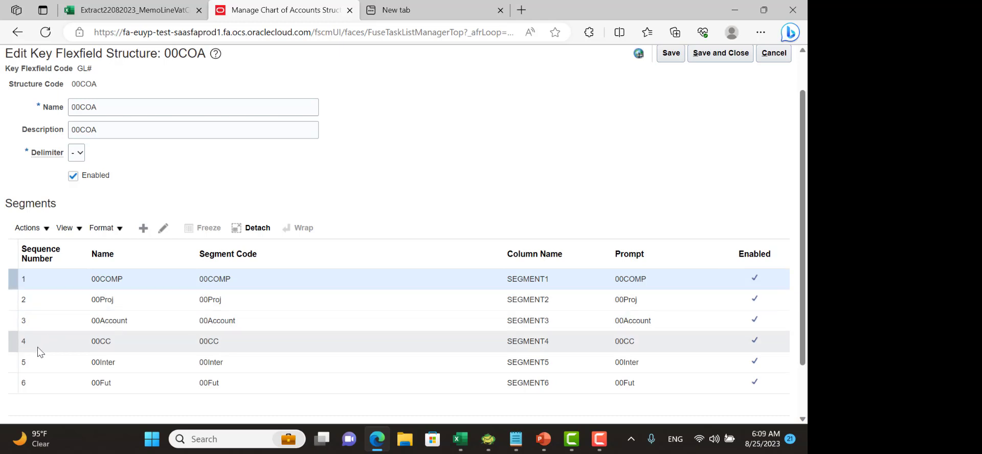
- Open the 00COMP segment to examine its prompts, default value set and segment labels, and close it without saving
{"action": "left_click", "coordinate": [40, 343]}
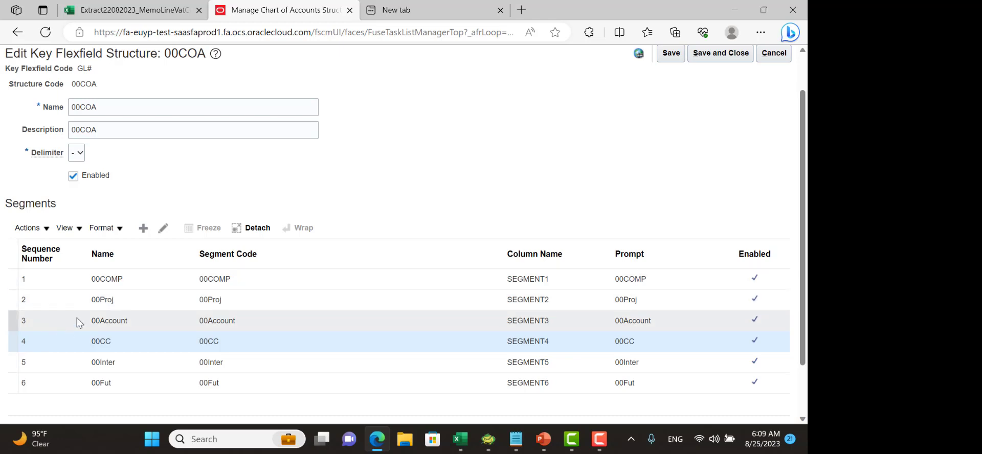
{"action": "left_click", "coordinate": [87, 284]}
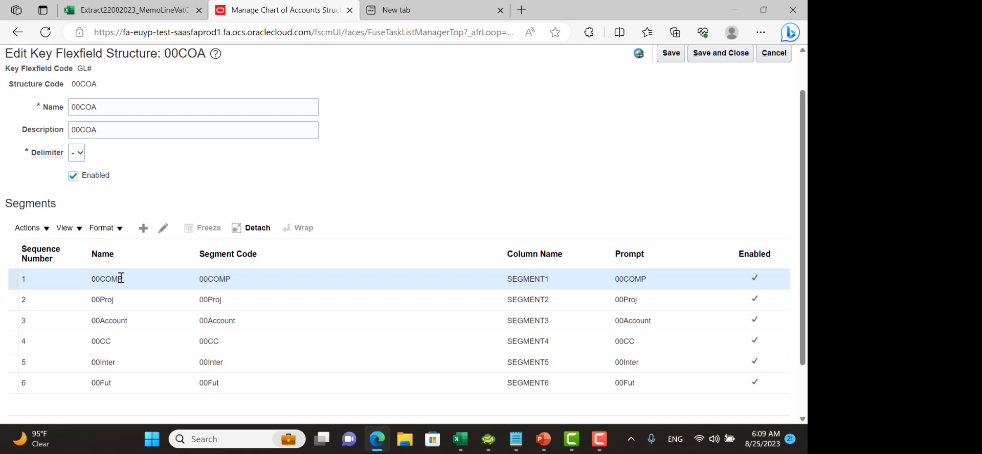
{"action": "left_click", "coordinate": [163, 230]}
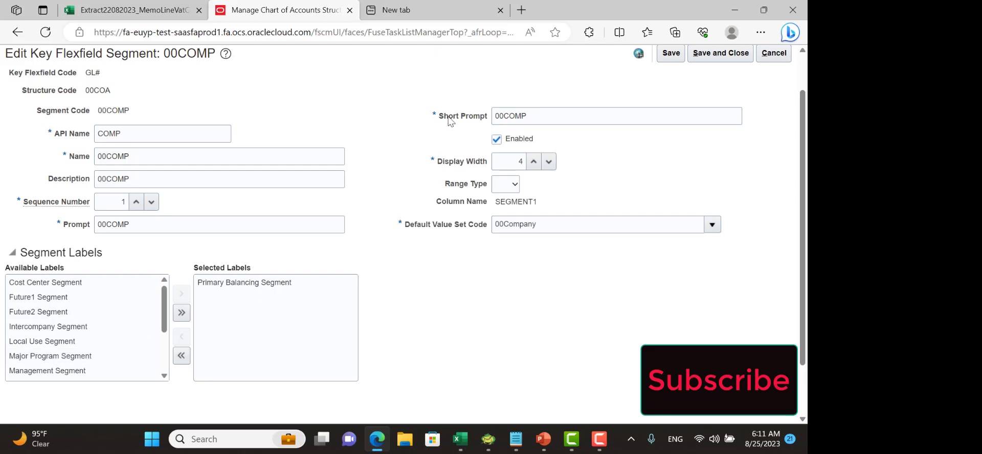
{"action": "left_click", "coordinate": [773, 57]}
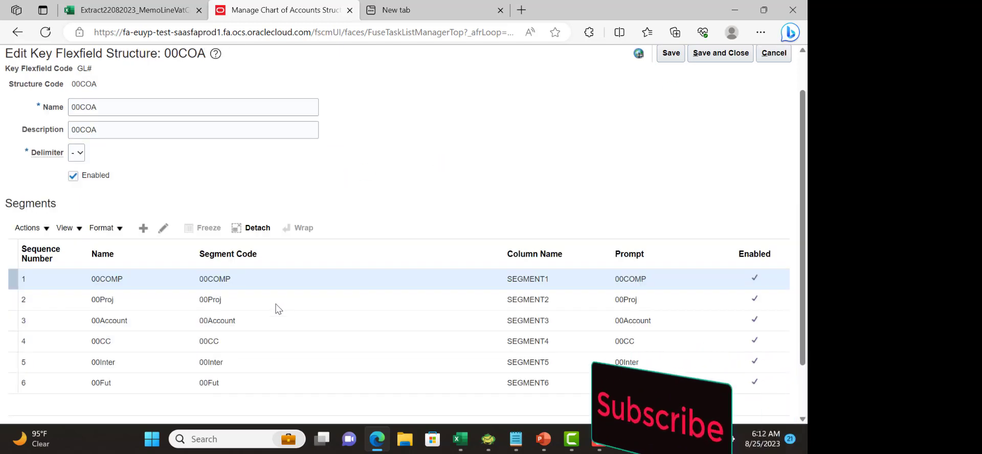
- Open the 00Account segment to examine its default value set and labels, and close it and the 00COA structure without saving
{"action": "left_click", "coordinate": [71, 326]}
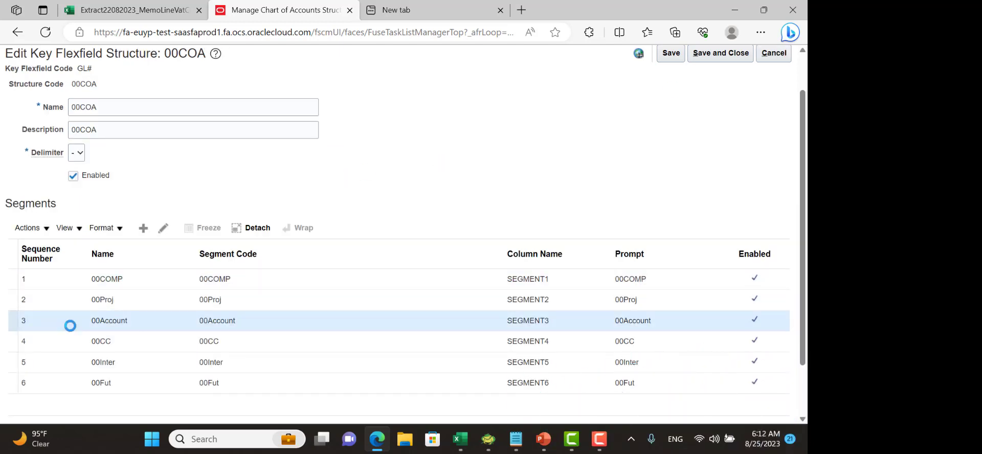
{"action": "left_click", "coordinate": [164, 231]}
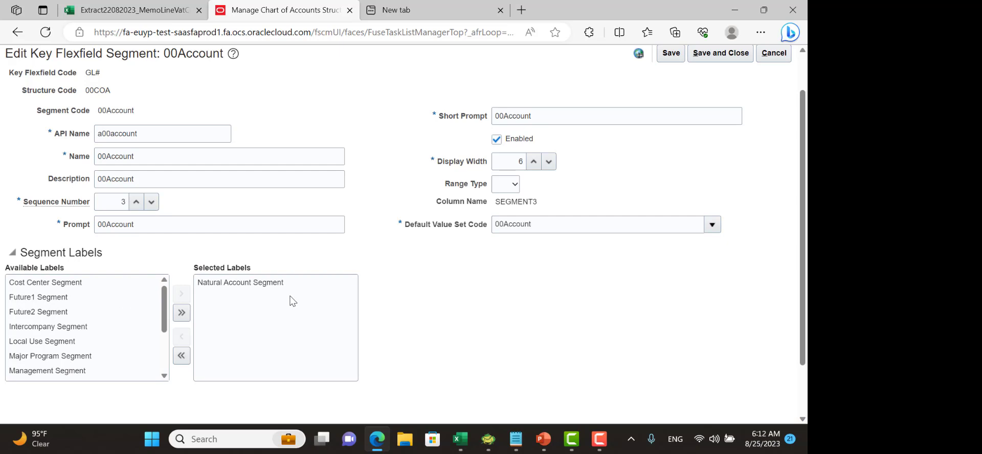
{"action": "left_click", "coordinate": [774, 54]}
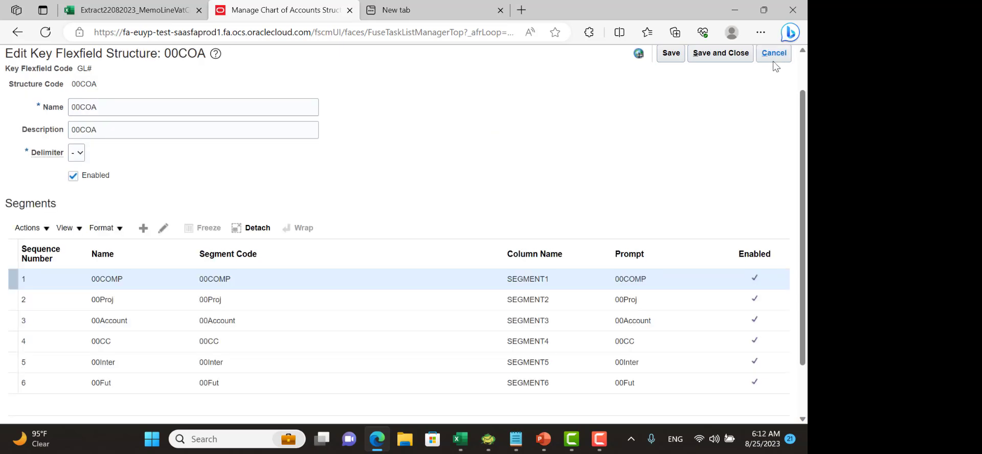
{"action": "left_click", "coordinate": [773, 55]}
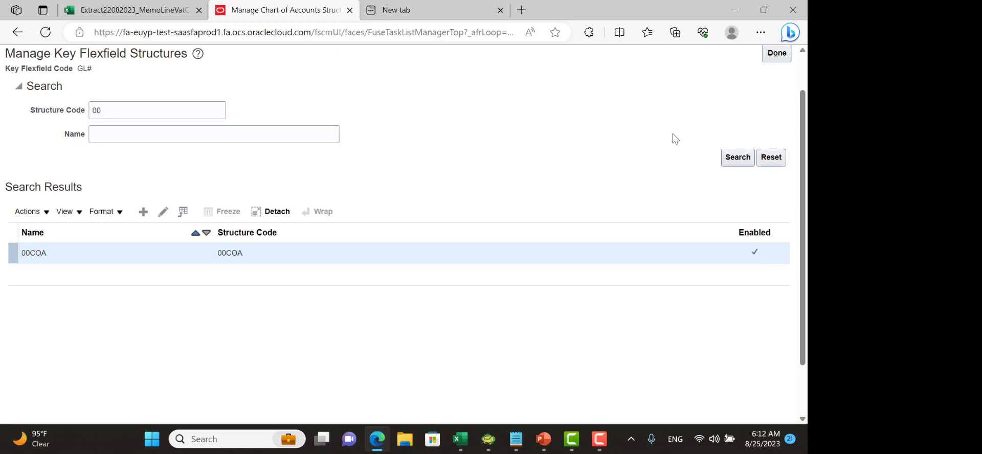
- Switch to the PowerPoint slide show to review the Building the Chart of Accounts Structure slide
{"action": "key", "text": "alt+Tab"}
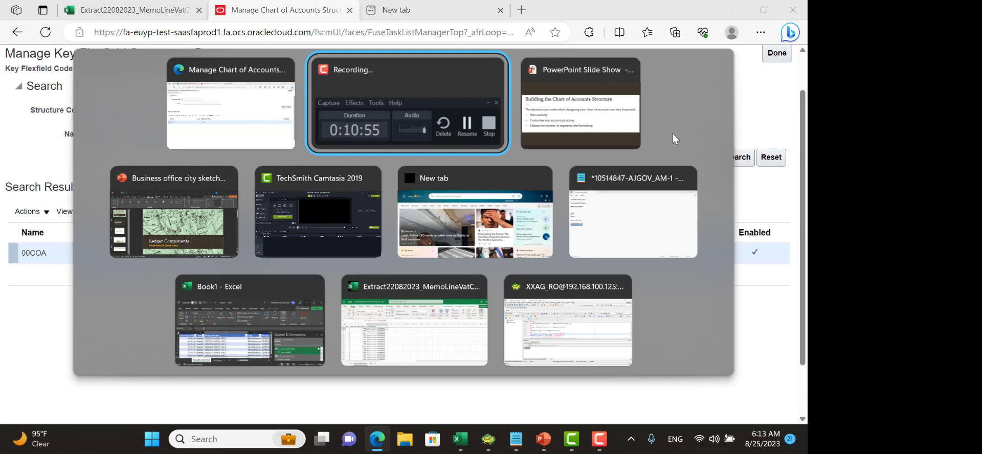
{"action": "key", "text": "alt+Tab"}
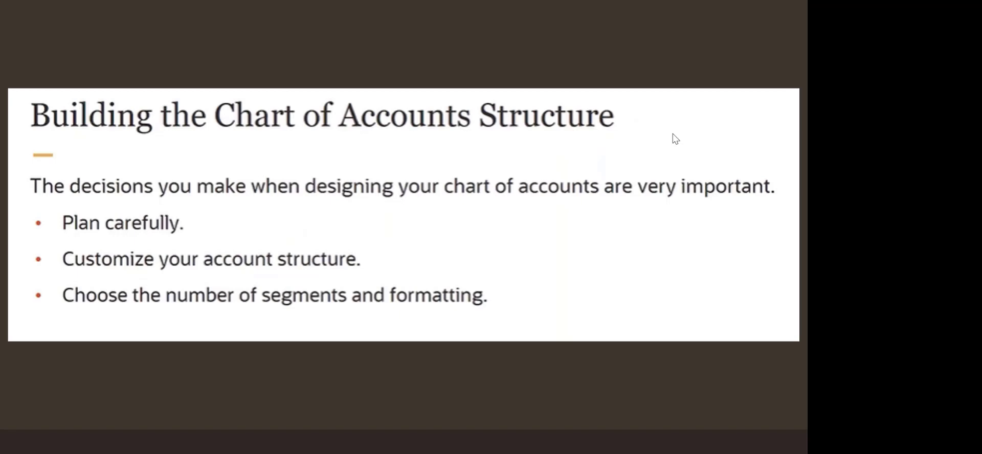
{"action": "key", "text": "Right"}
{"action": "key", "text": "Left"}
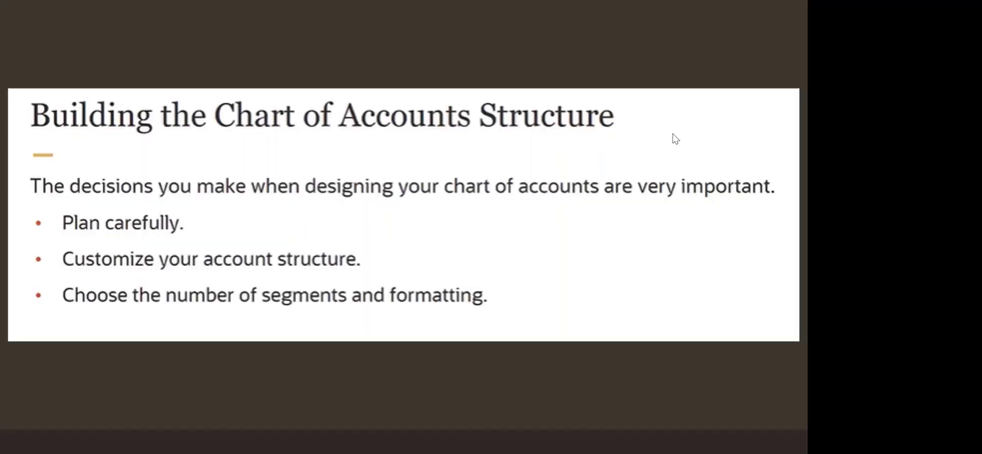
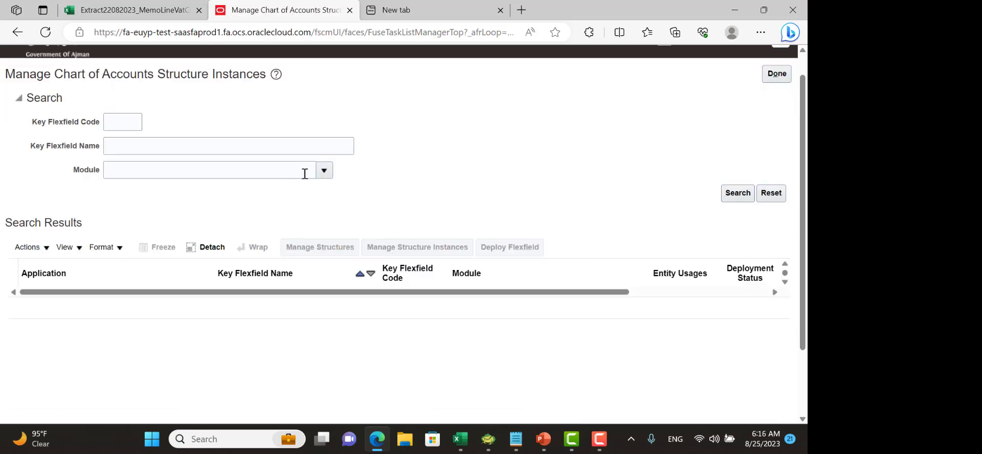
- Search for the General Ledger module's key flexfields and open the Accounting Flexfield's structure instances
{"action": "left_click", "coordinate": [324, 172]}
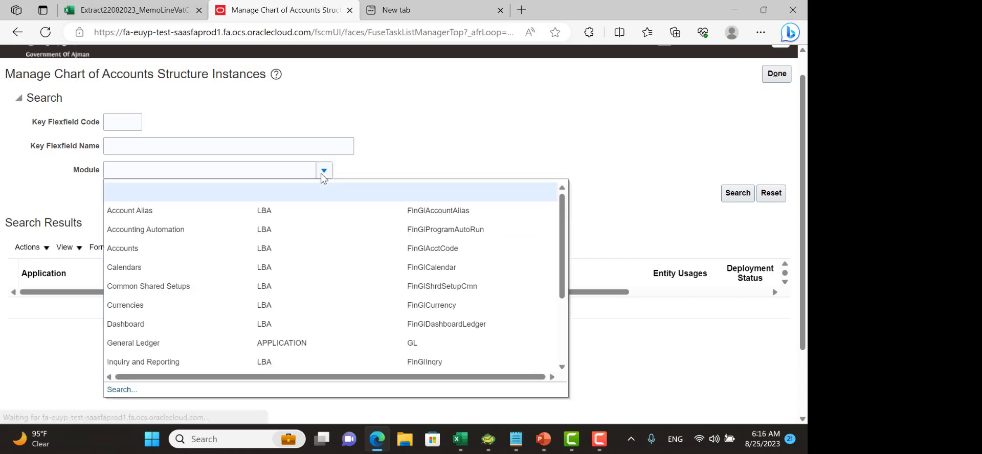
{"action": "left_click", "coordinate": [156, 343]}
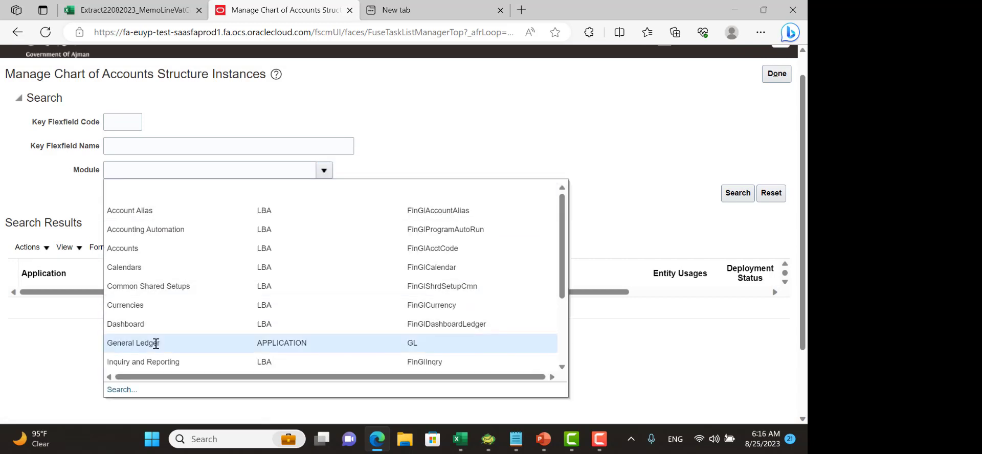
{"action": "left_click", "coordinate": [730, 197]}
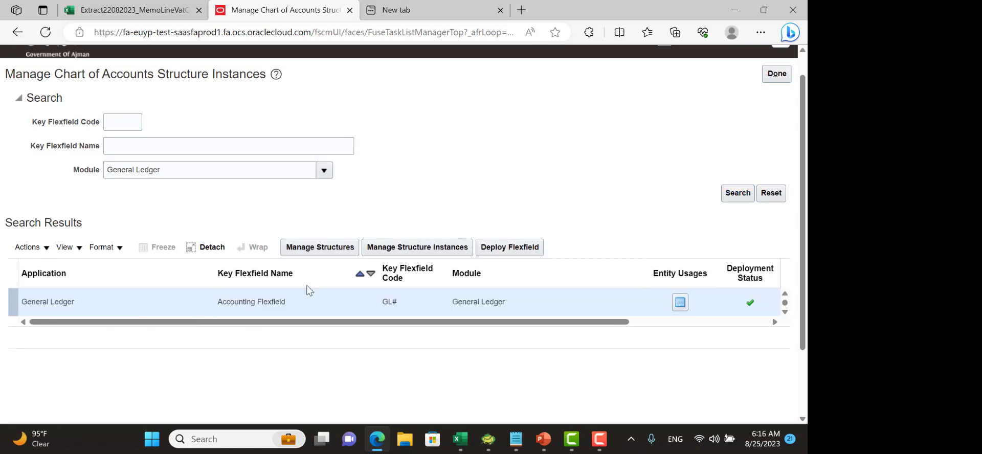
{"action": "left_click", "coordinate": [412, 247]}
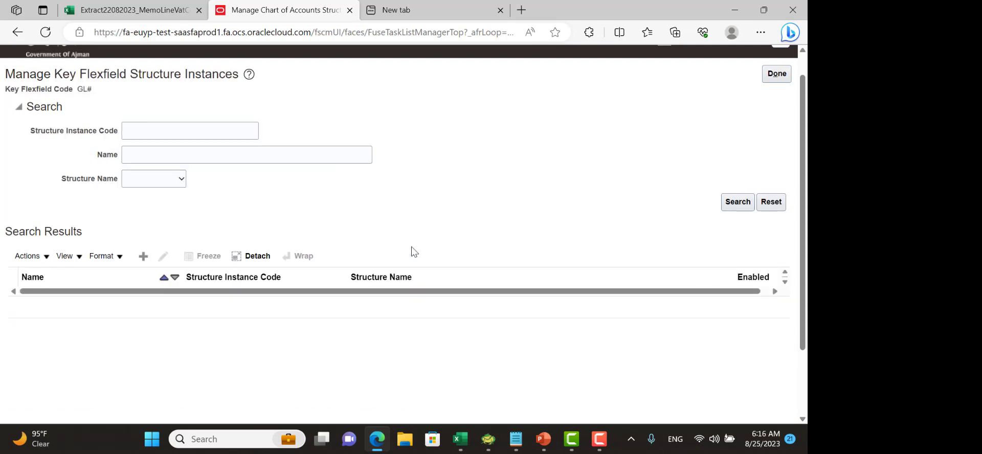
- Search all structure instances, open 00StructureInst for editing and disallow dynamic combination creation
{"action": "left_click", "coordinate": [737, 202]}
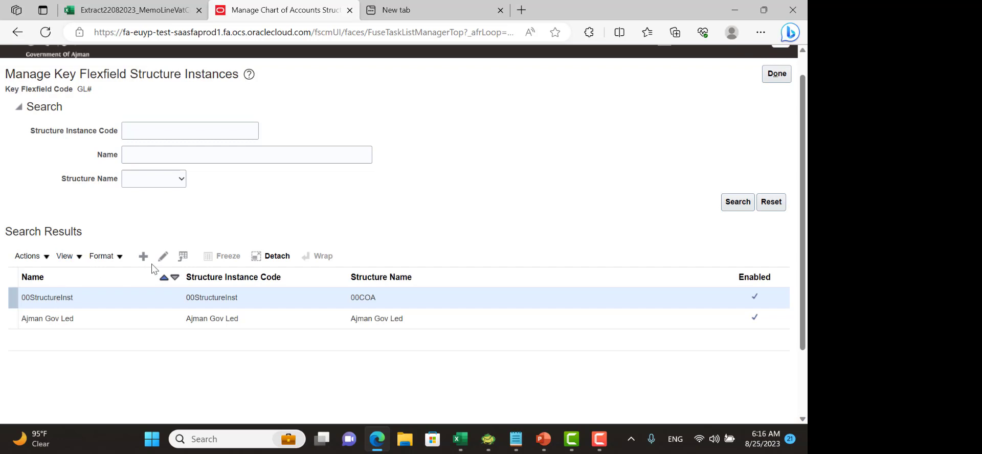
{"action": "left_click", "coordinate": [162, 256]}
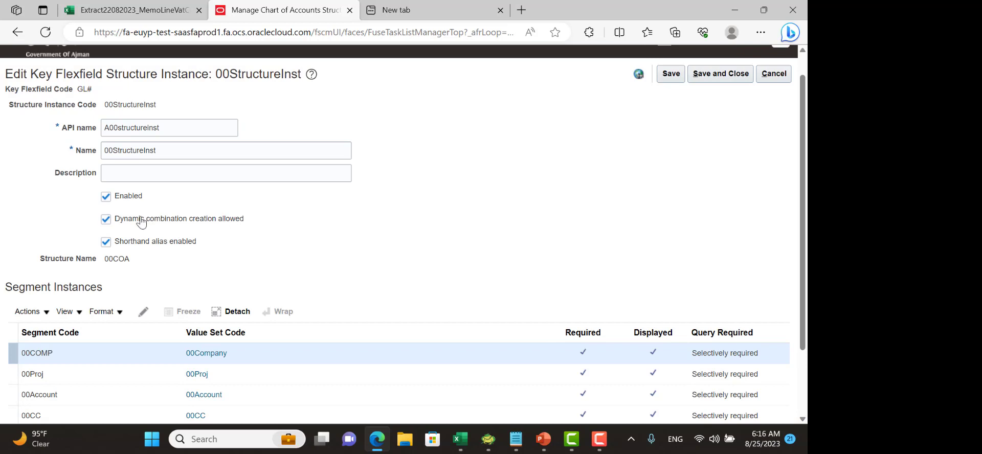
{"action": "left_click", "coordinate": [157, 220]}
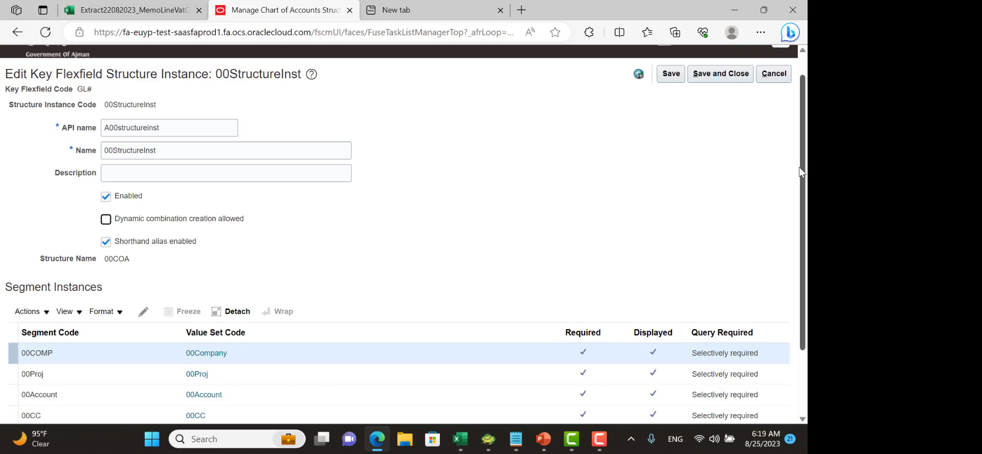
- Open the 00COMP segment instance for editing and try Constant as its default type
{"action": "scroll", "coordinate": [799, 167], "scroll_direction": "down", "scroll_amount": 3}
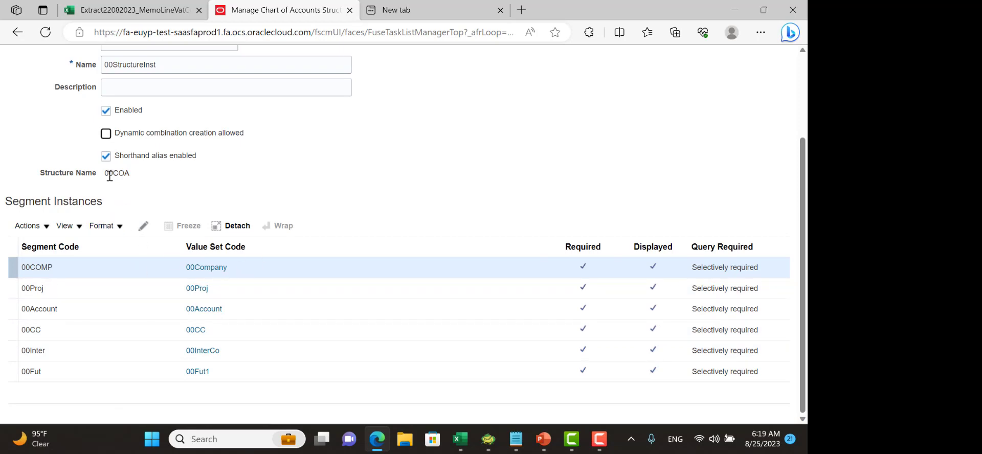
{"action": "left_click", "coordinate": [141, 226]}
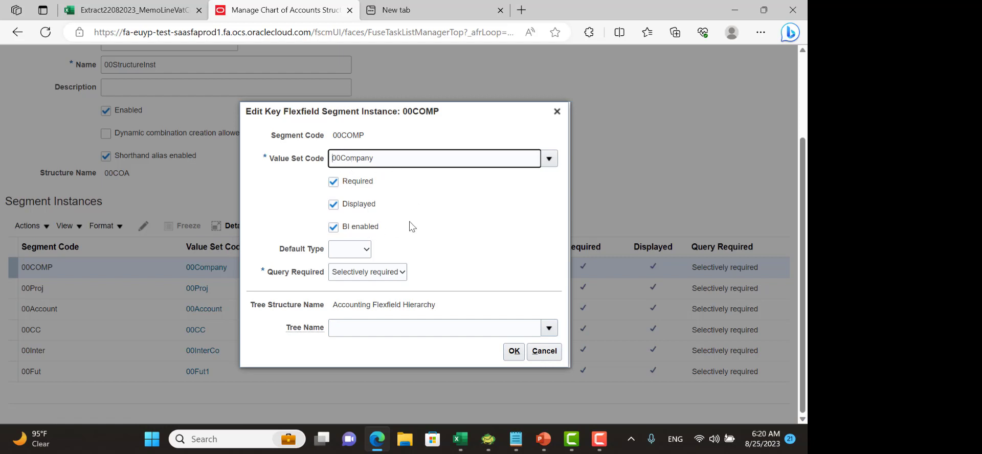
{"action": "left_click", "coordinate": [364, 248]}
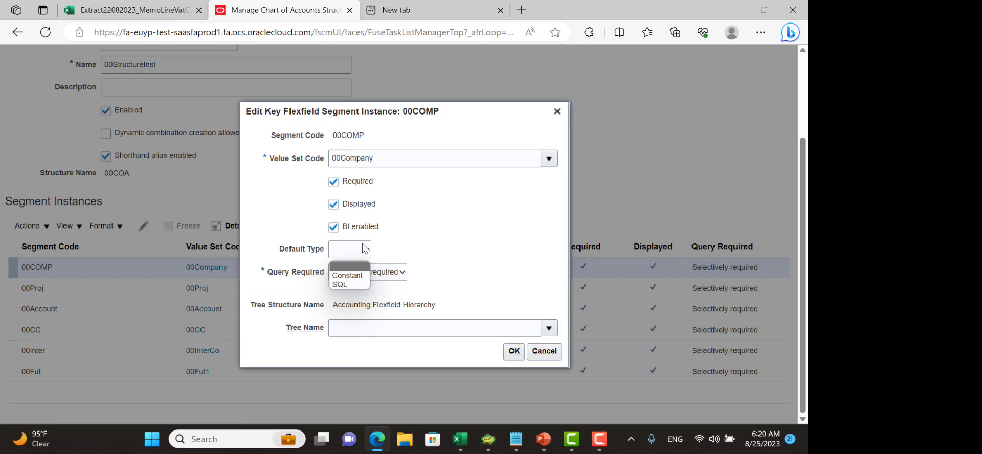
{"action": "left_click", "coordinate": [351, 276]}
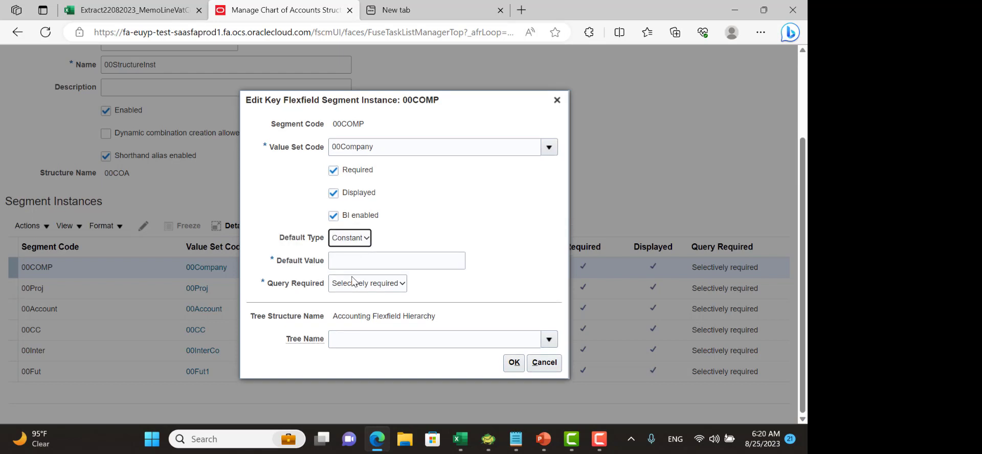
{"action": "left_click", "coordinate": [344, 261]}
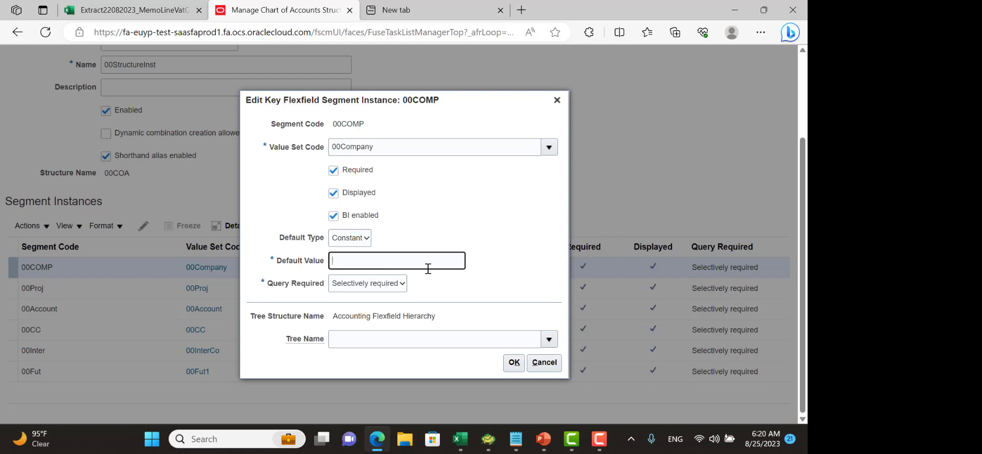
- Examine the Query Required options and the tree name setting of the 00COMP segment instance, and close it without saving
{"action": "left_click", "coordinate": [386, 288]}
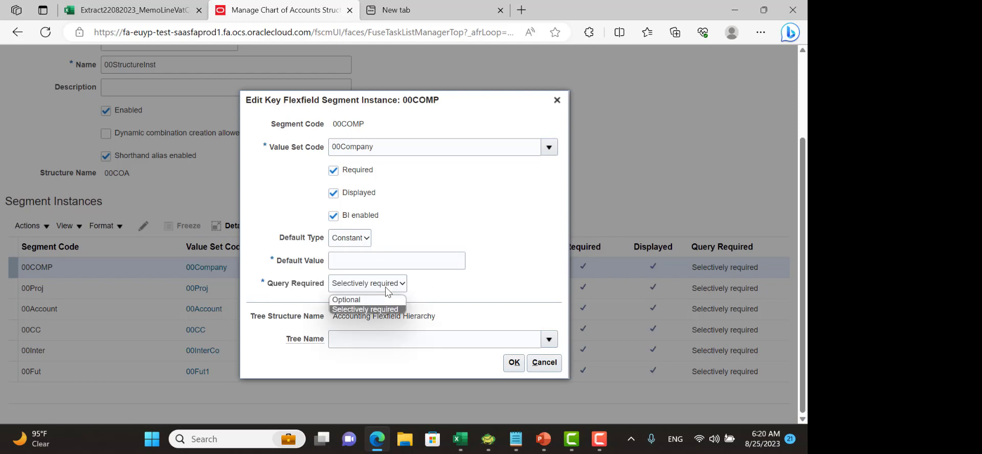
{"action": "left_click", "coordinate": [438, 287]}
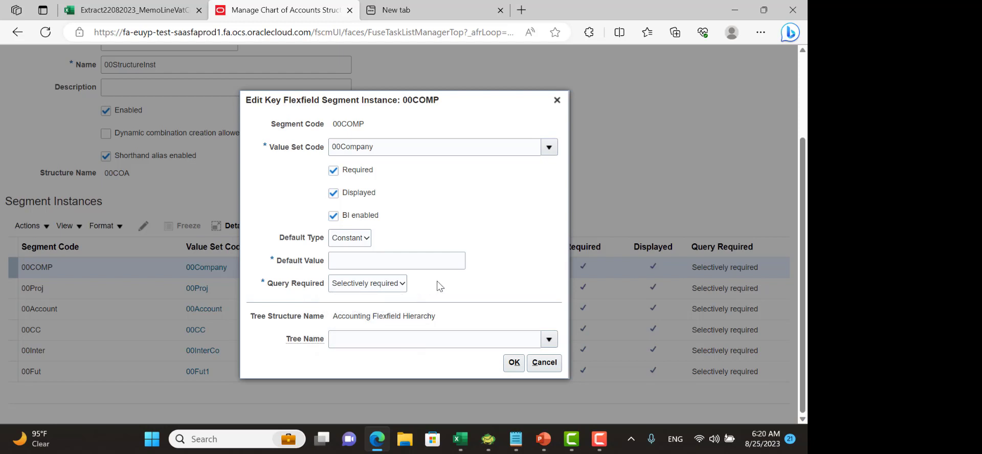
{"action": "left_click", "coordinate": [369, 287]}
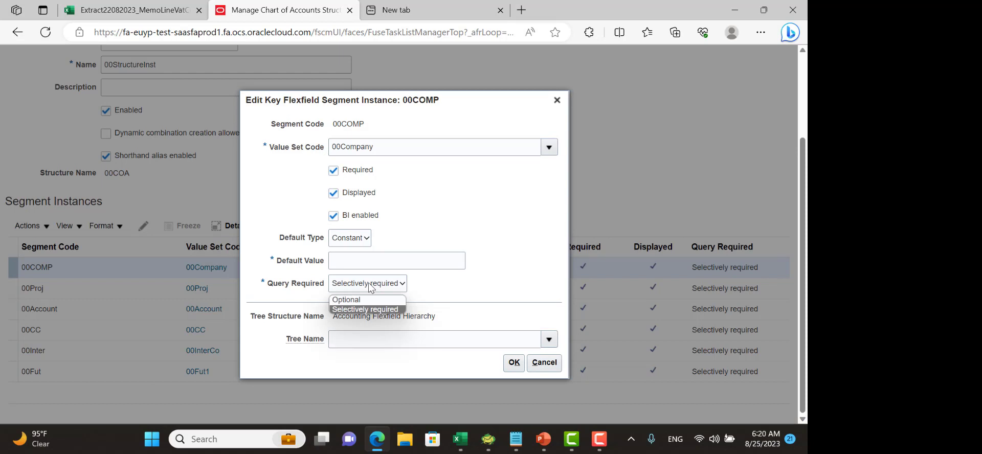
{"action": "left_click", "coordinate": [437, 293]}
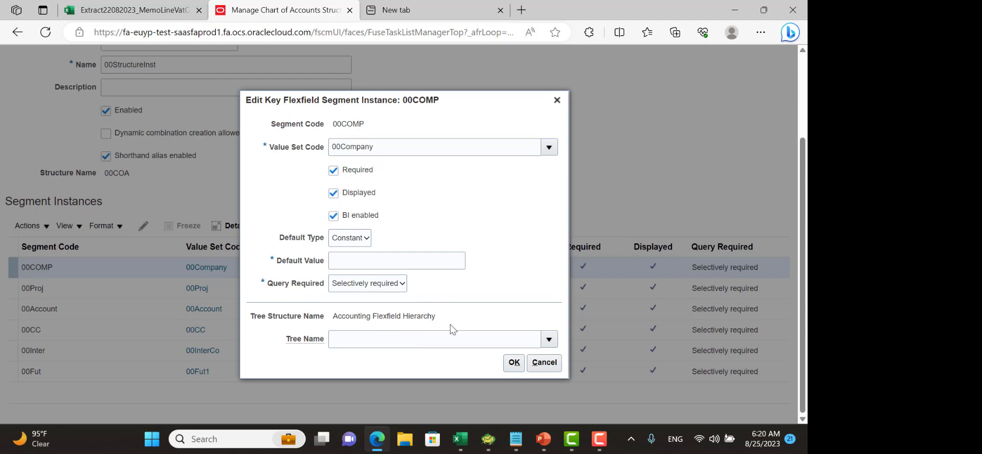
{"action": "left_click", "coordinate": [391, 345]}
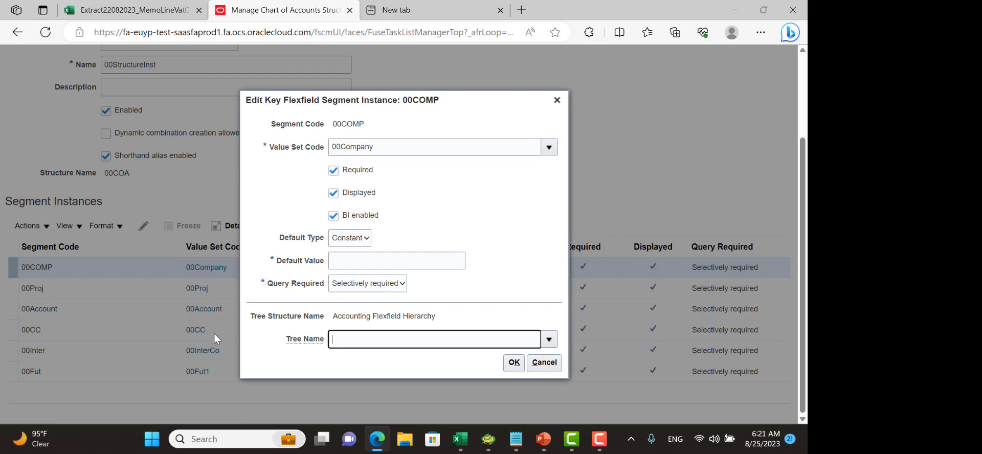
{"action": "left_click", "coordinate": [545, 362]}
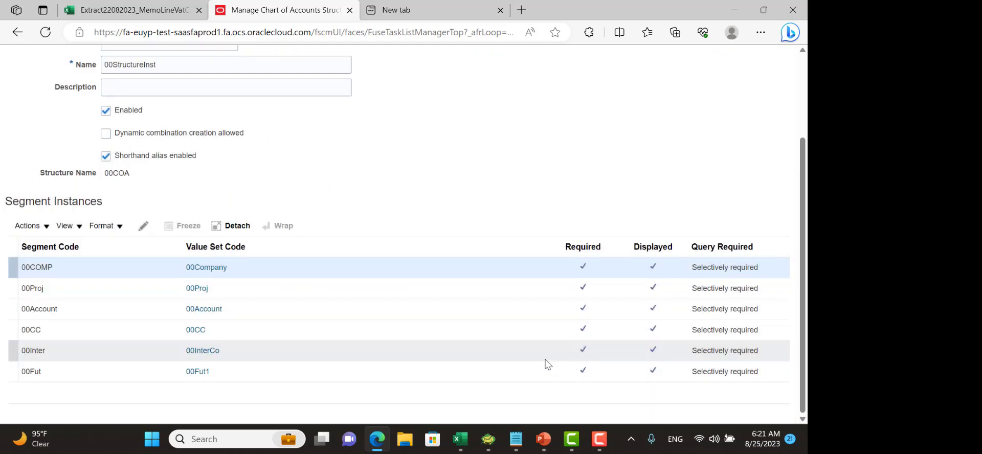
- Open the 00Account segment instance and examine its default type options
{"action": "left_click", "coordinate": [121, 308]}
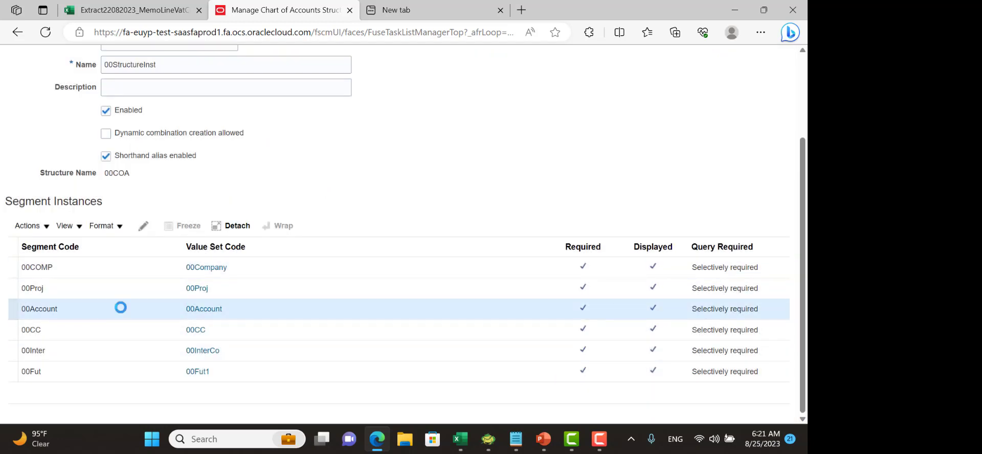
{"action": "left_click", "coordinate": [143, 225]}
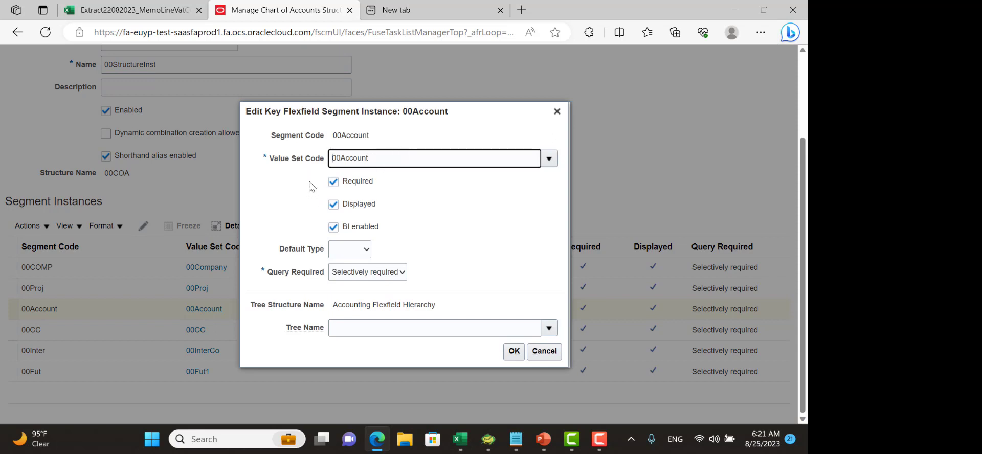
{"action": "left_click", "coordinate": [366, 250]}
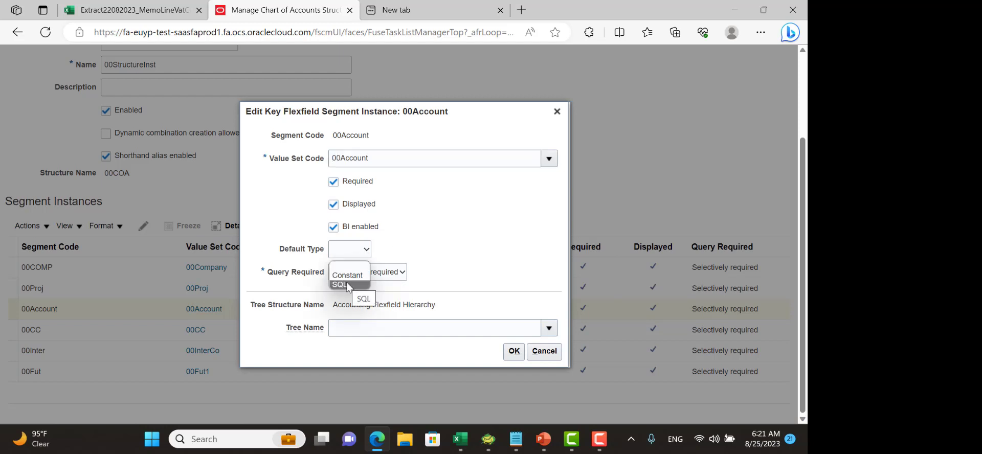
{"action": "left_click", "coordinate": [446, 235]}
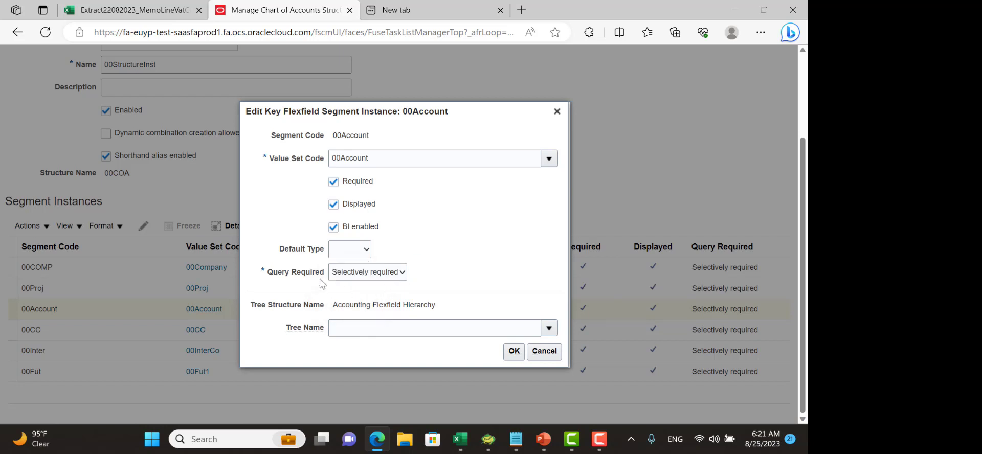